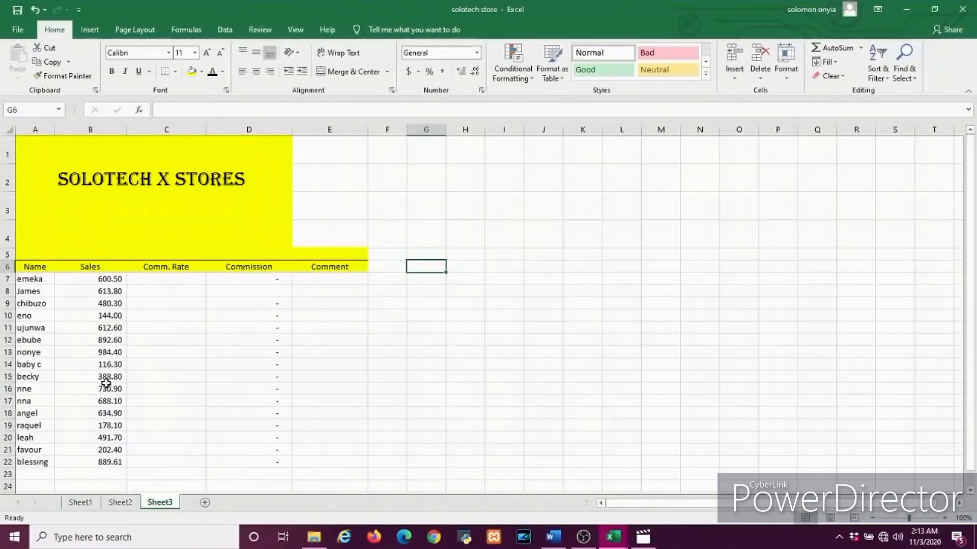
# Enter the headings AMOUNT in K2 and RATE in L2 for a small rate table beside the sales list
pyautogui.click(166, 281)
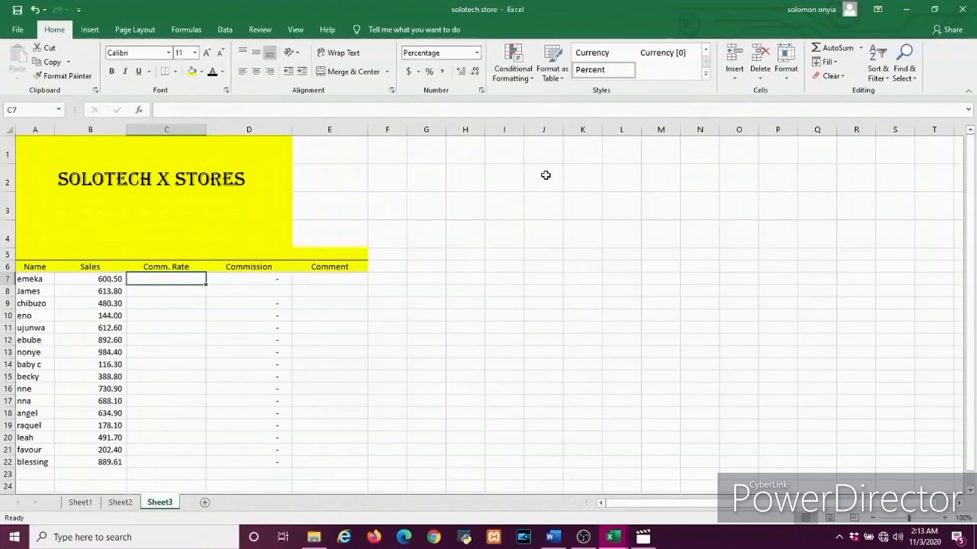
pyautogui.click(591, 180)
pyautogui.write('AM')
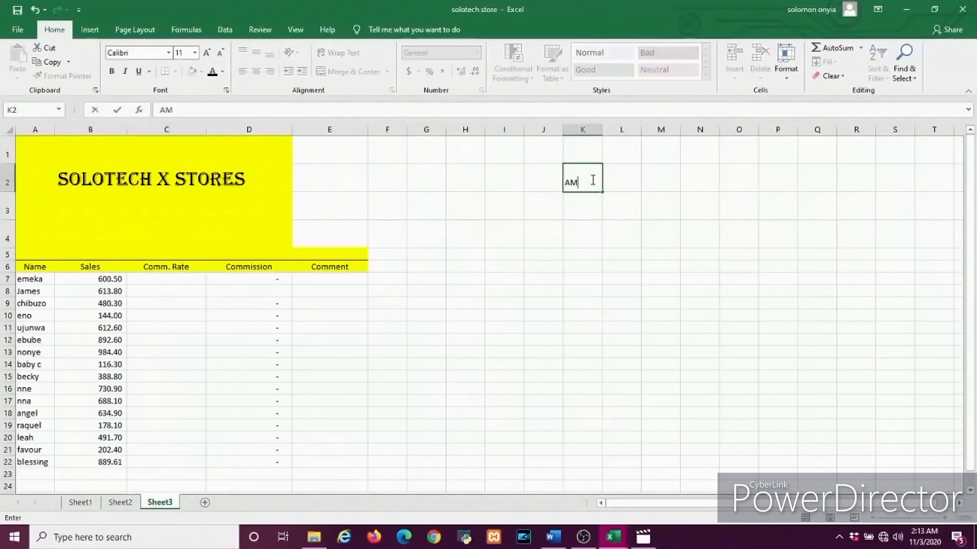
pyautogui.write('OUNT')
pyautogui.click(615, 181)
pyautogui.write('RATE')
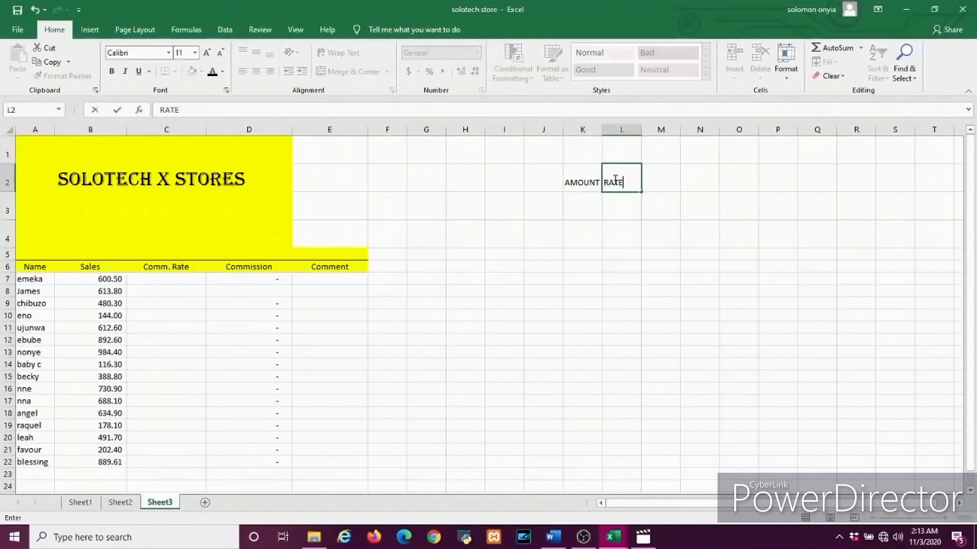
# Fill the rate table with LOW and 5 in row 3, and HIGH and 10 in row 4
pyautogui.click(582, 204)
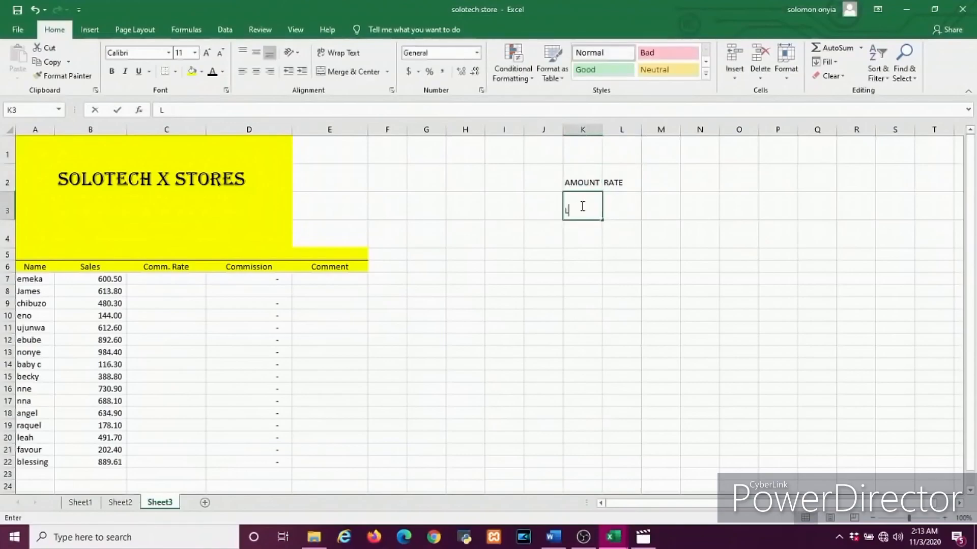
pyautogui.write('LOW')
pyautogui.click(629, 218)
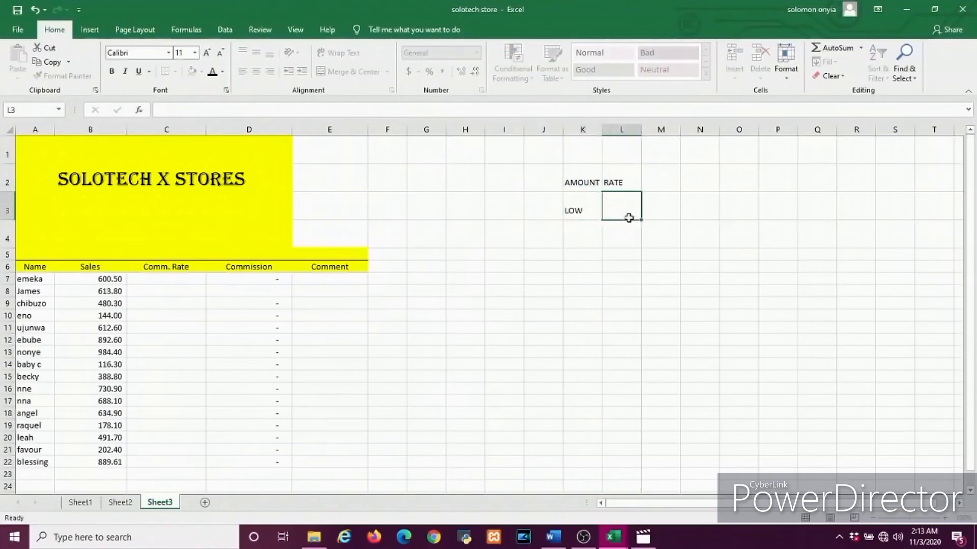
pyautogui.write('5')
pyautogui.click(594, 232)
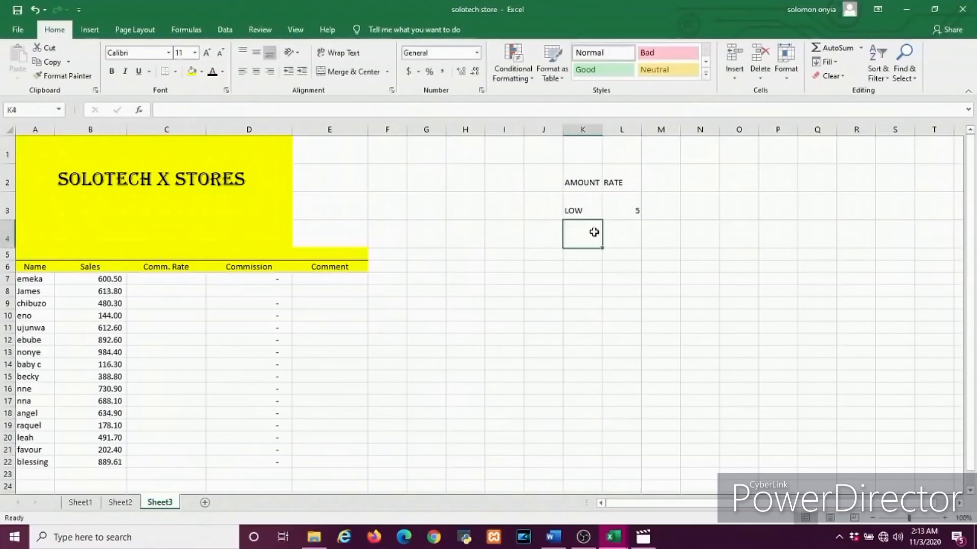
pyautogui.write('HIGH')
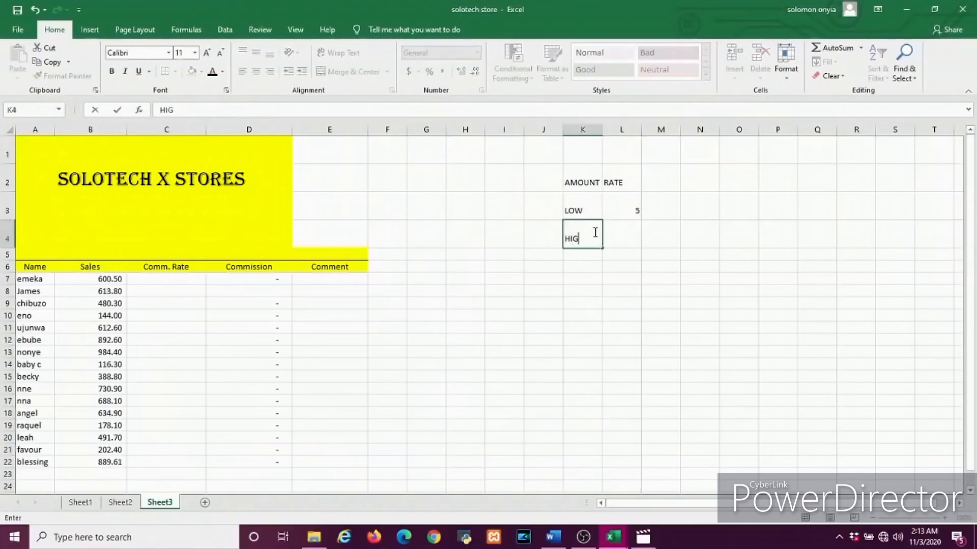
pyautogui.click(633, 237)
pyautogui.write('10')
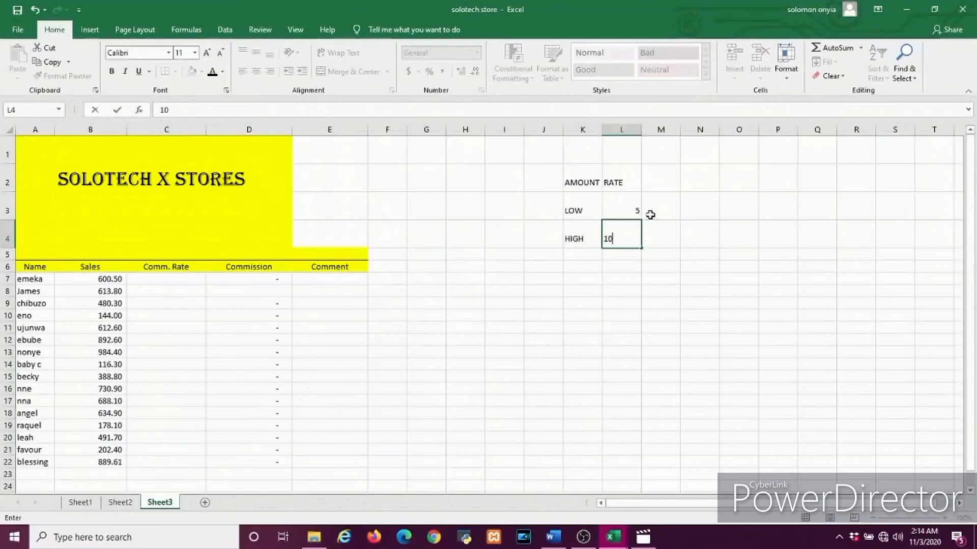
# Change the rates in L3 and L4 to percentages, 5% for LOW and 10% for HIGH
pyautogui.click(634, 210)
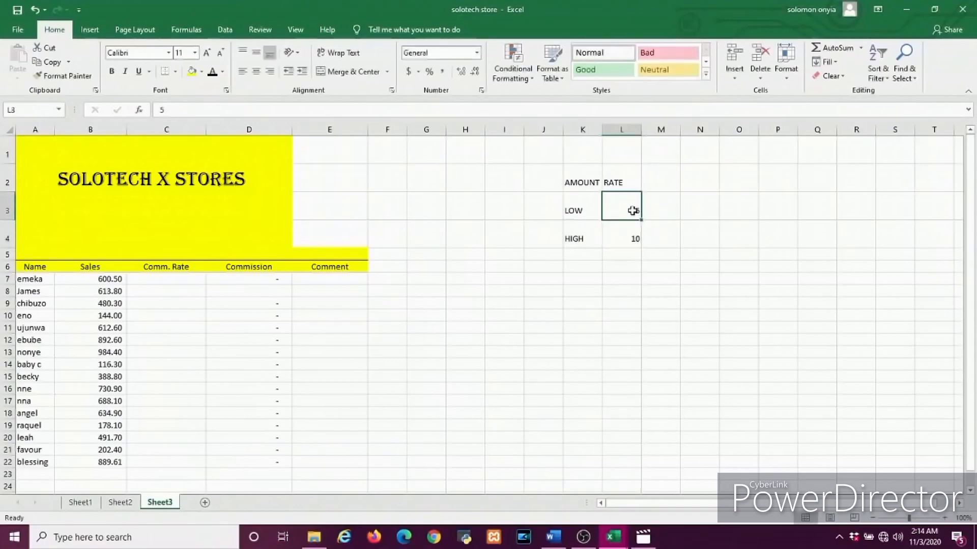
pyautogui.doubleClick(636, 212)
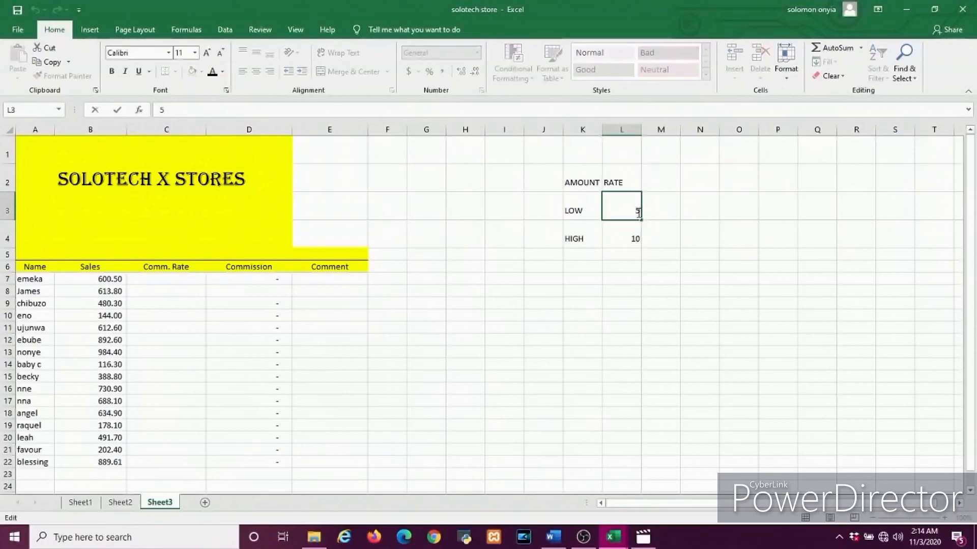
pyautogui.write('%')
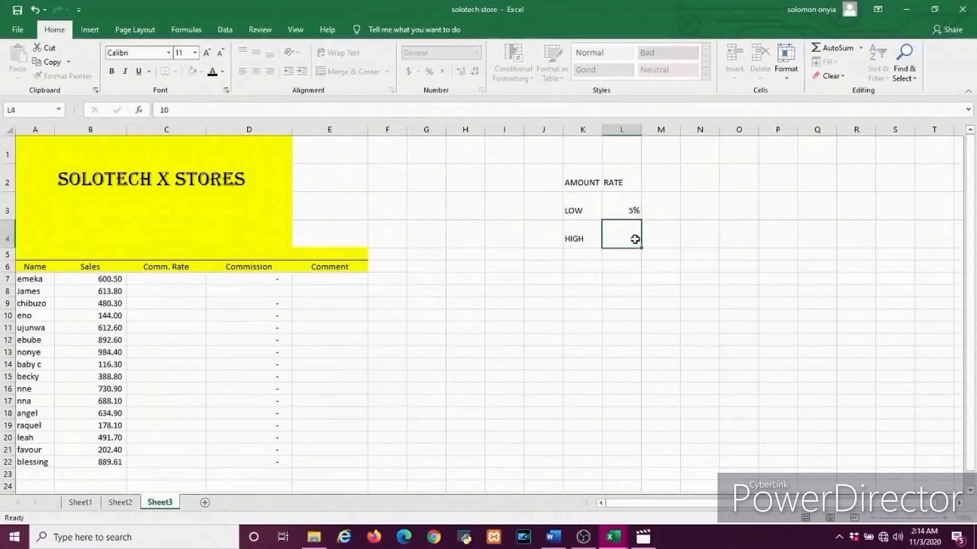
pyautogui.click(636, 238)
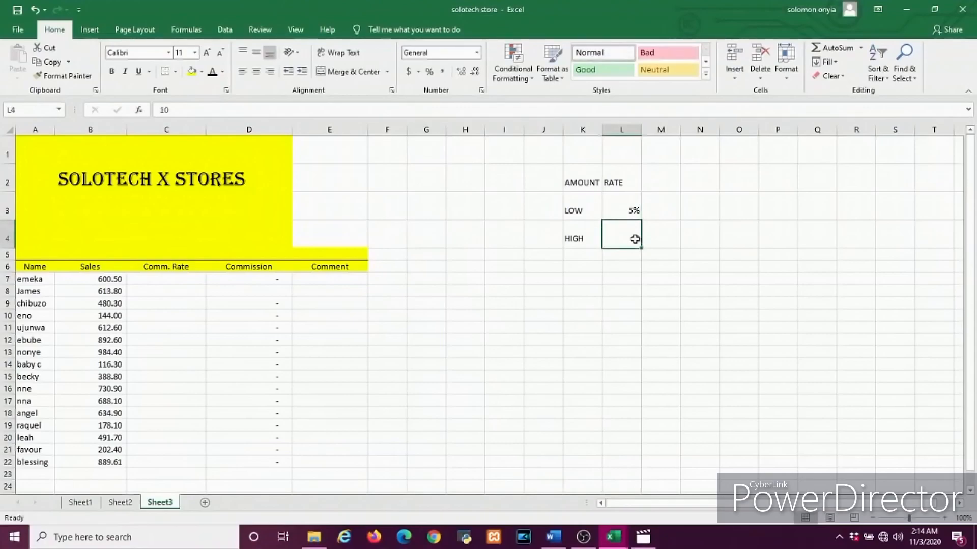
pyautogui.doubleClick(636, 238)
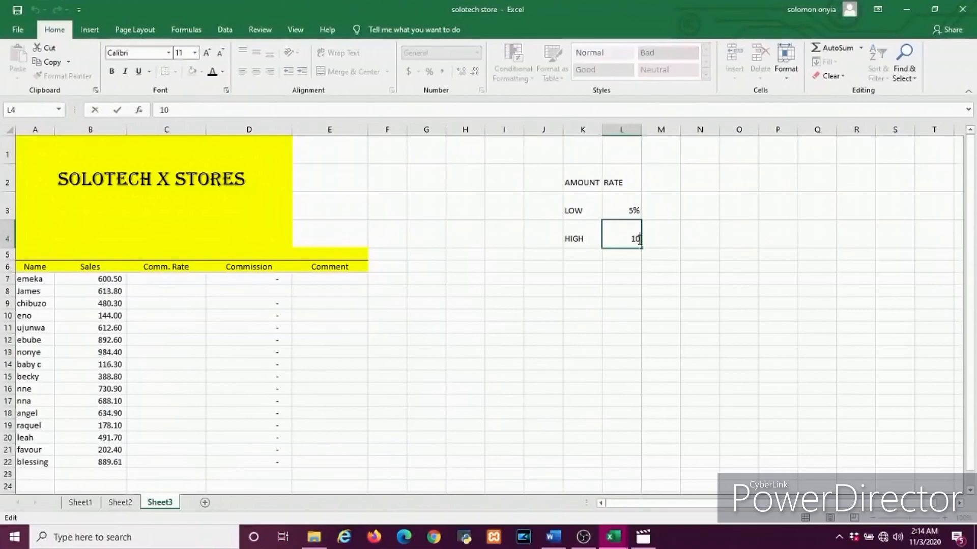
pyautogui.write('%')
# Begin an IF formula in the first Comm. Rate cell, C7, with the logical test B7>600
pyautogui.click(187, 278)
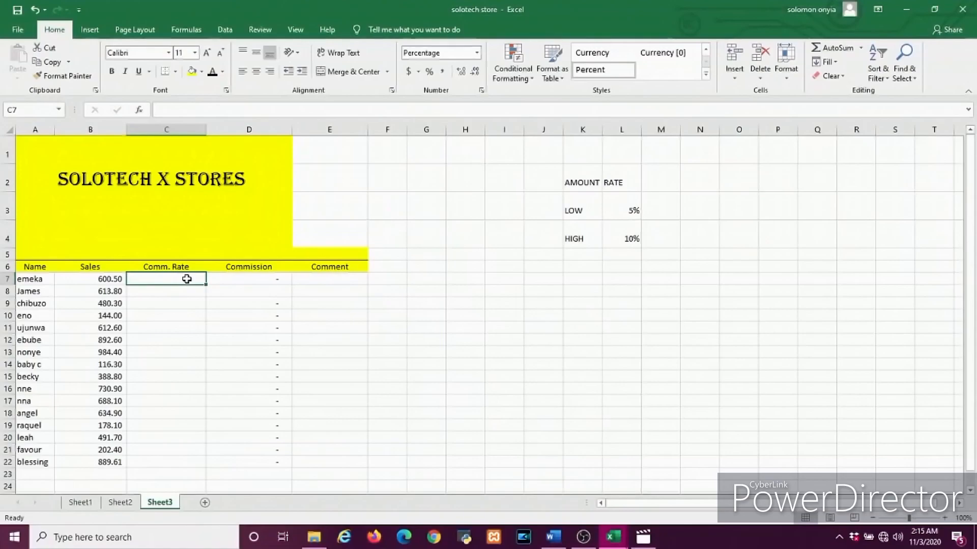
pyautogui.write('=')
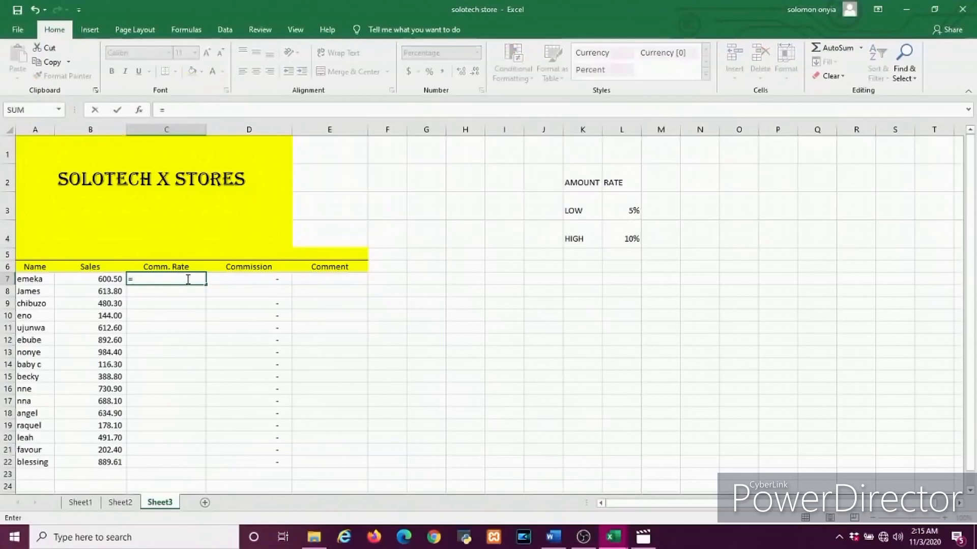
pyautogui.write('IF')
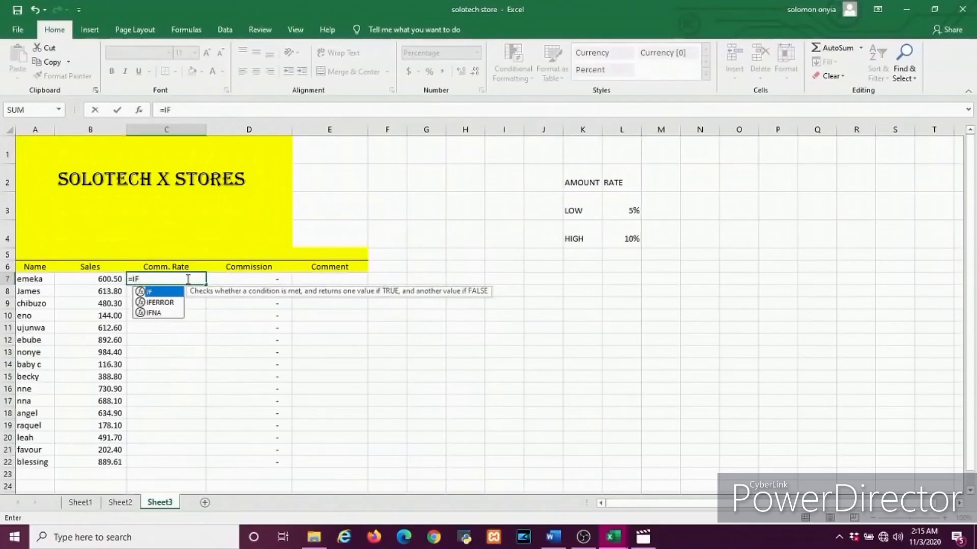
pyautogui.press('BackSpace')
pyautogui.press('BackSpace')
pyautogui.write('if(')
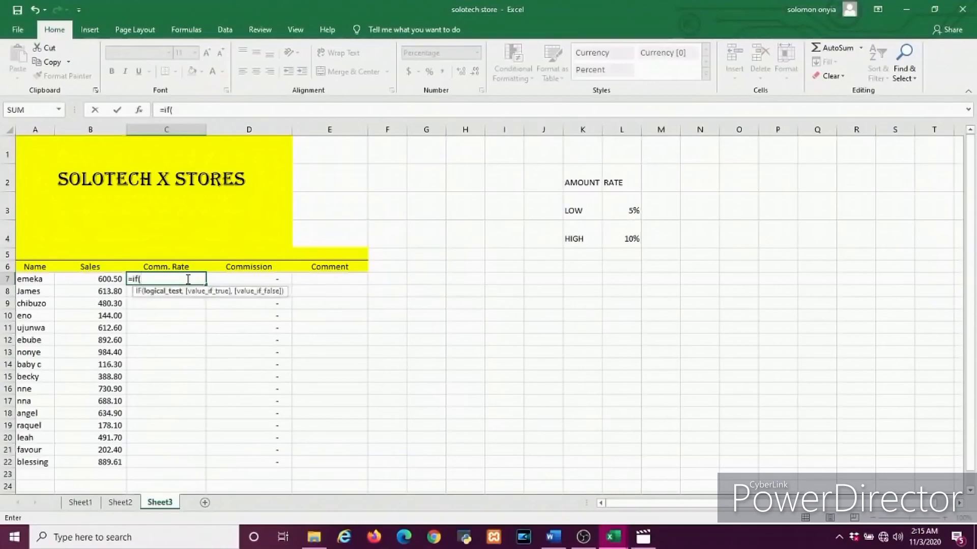
pyautogui.click(110, 281)
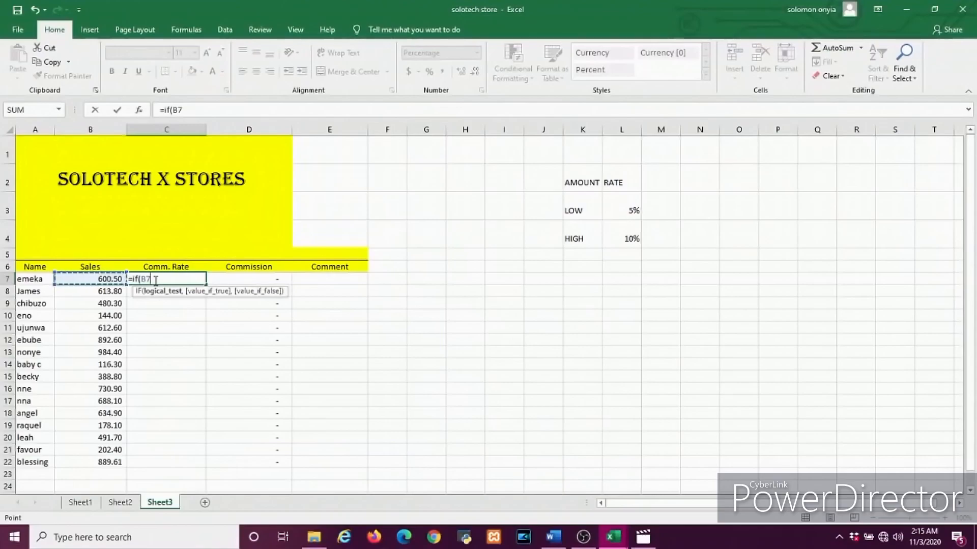
pyautogui.write('=')
pyautogui.write('600')
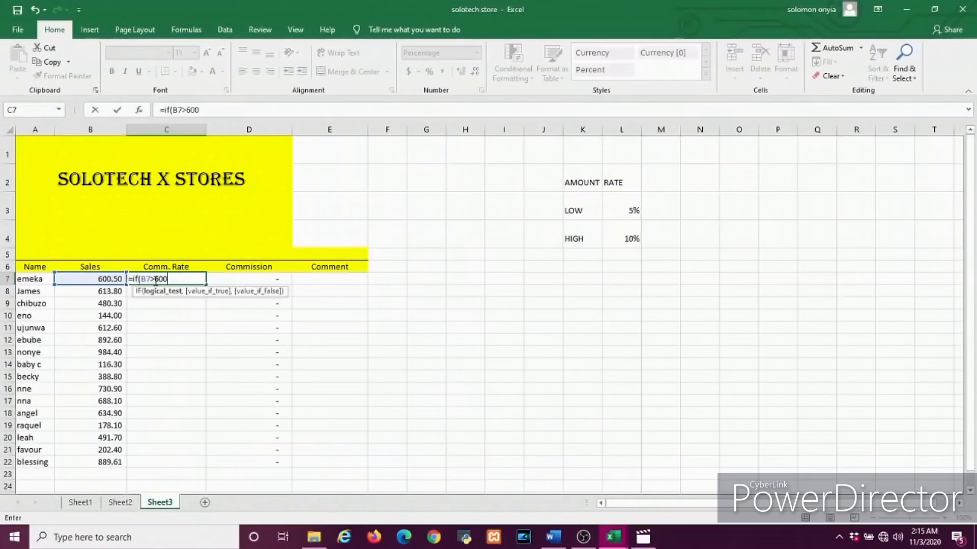
pyautogui.write(',')
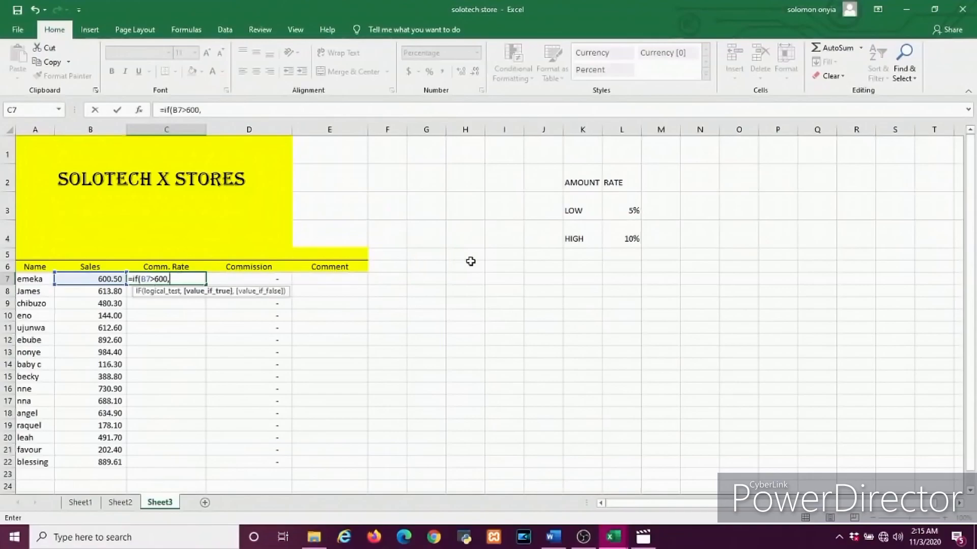
# Use the HIGH rate cell as the formula's value if true, as the absolute reference $L$4
pyautogui.click(629, 240)
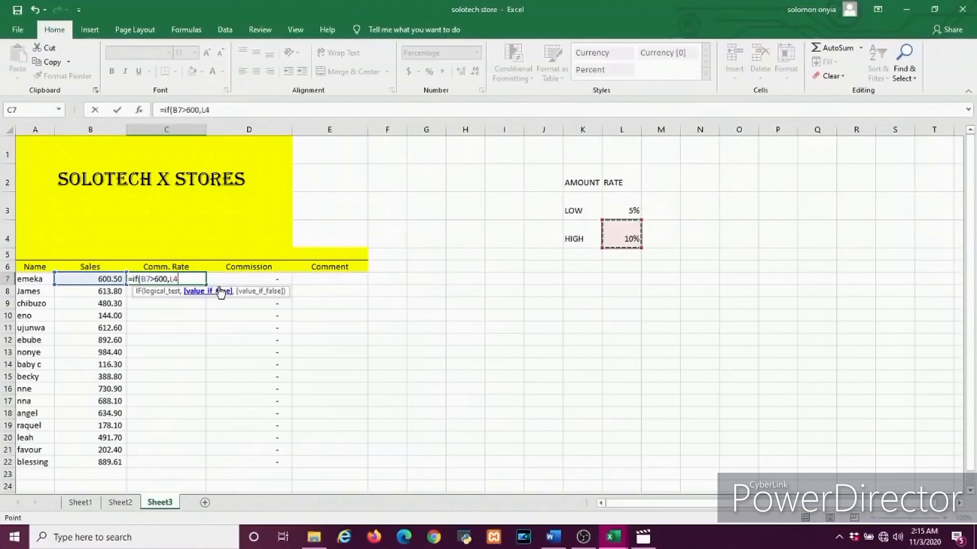
pyautogui.write(',')
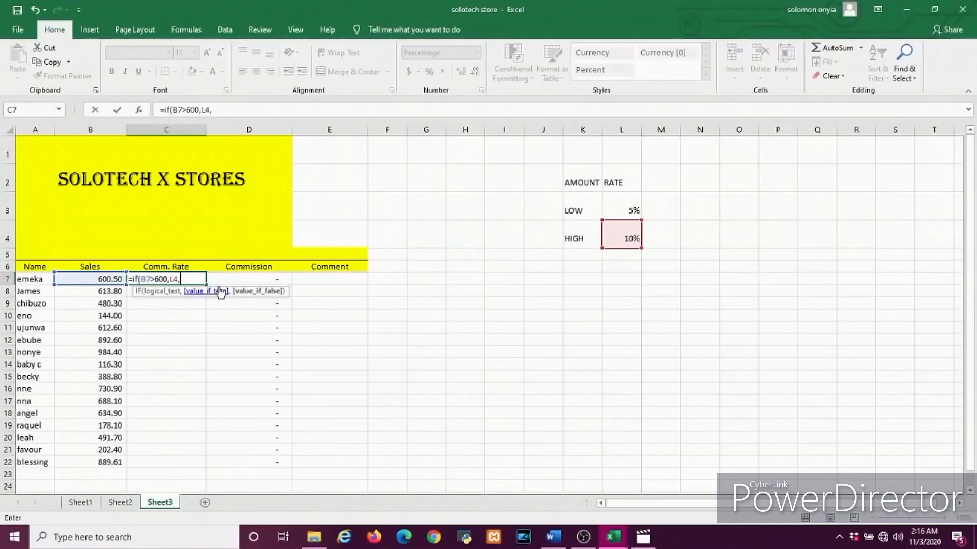
pyautogui.press('BackSpace')
pyautogui.press('F4')
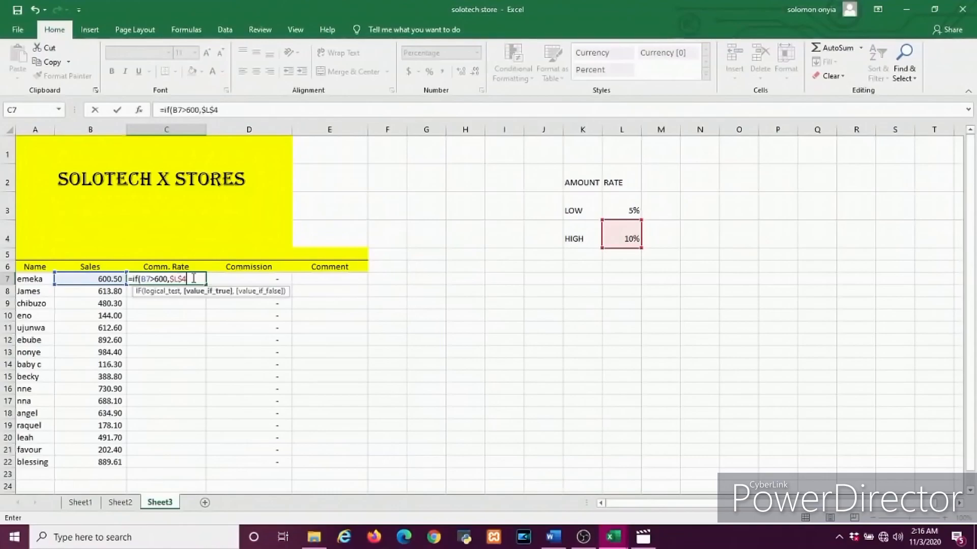
pyautogui.write(',')
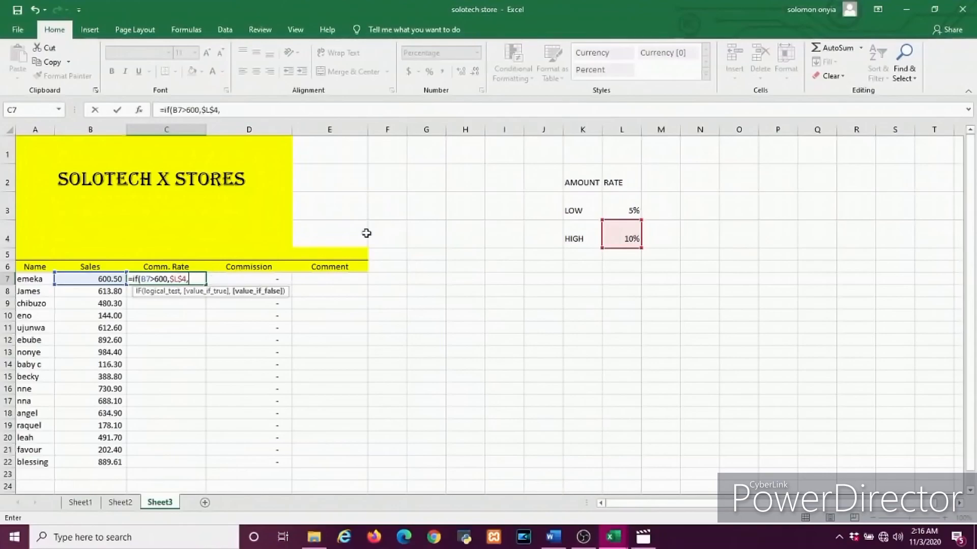
# Use the LOW rate cell as the value if false, as absolute reference $L$3, and complete the formula in C7
pyautogui.click(628, 210)
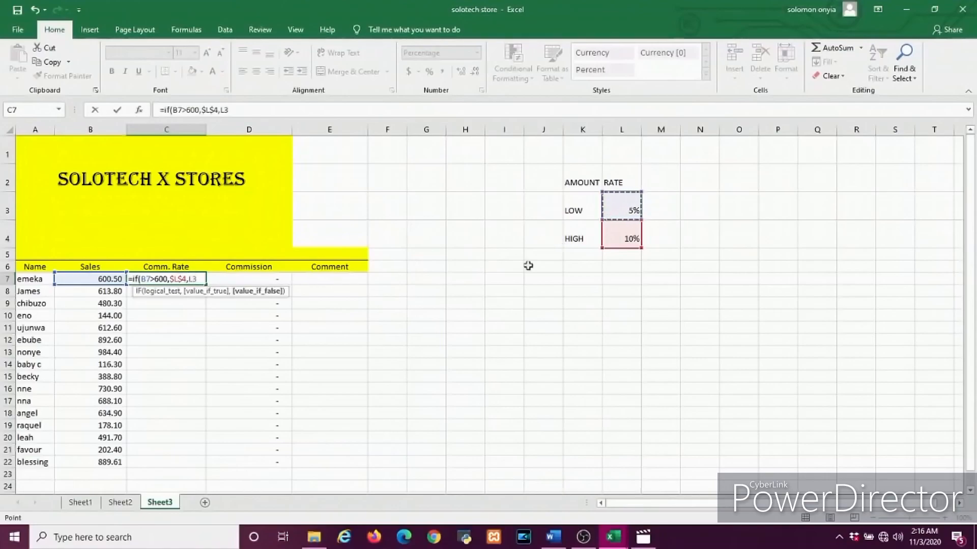
pyautogui.press('F4')
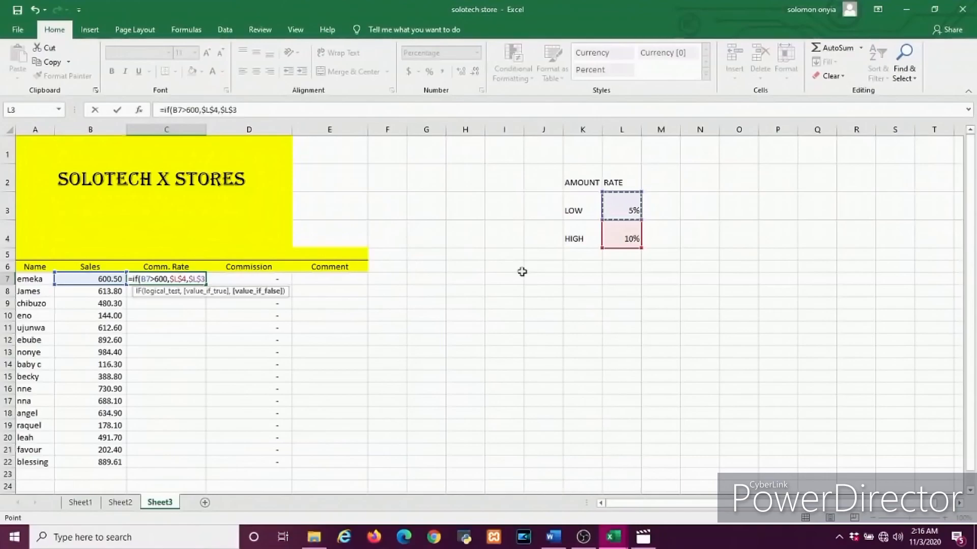
pyautogui.click(206, 279)
pyautogui.click(206, 279)
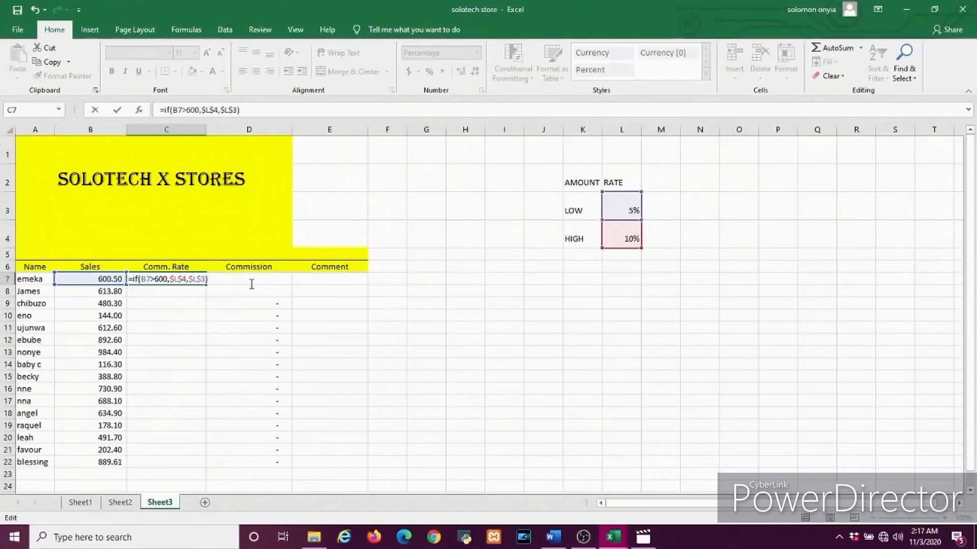
pyautogui.press('Return')
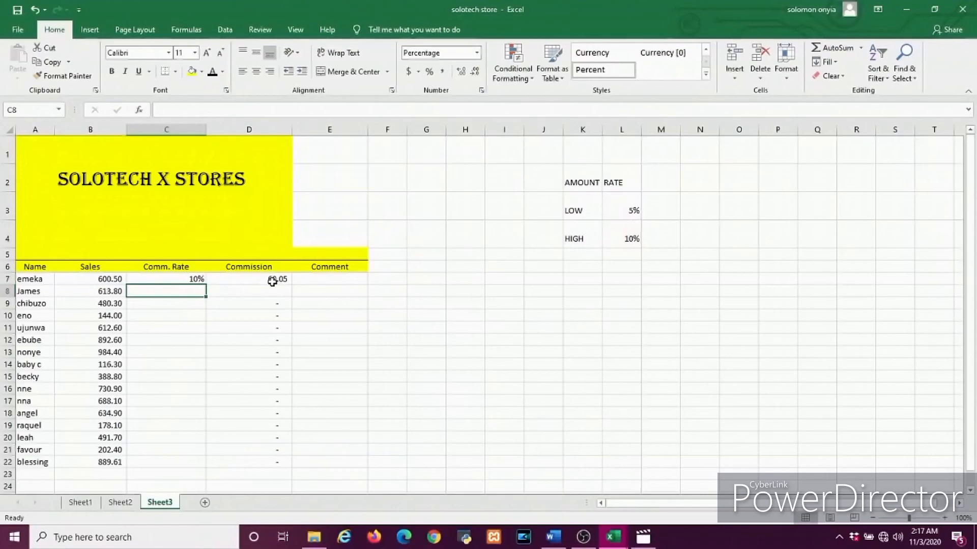
# Copy the IF formula from C7 down the Comm. Rate column through C22
pyautogui.click(193, 280)
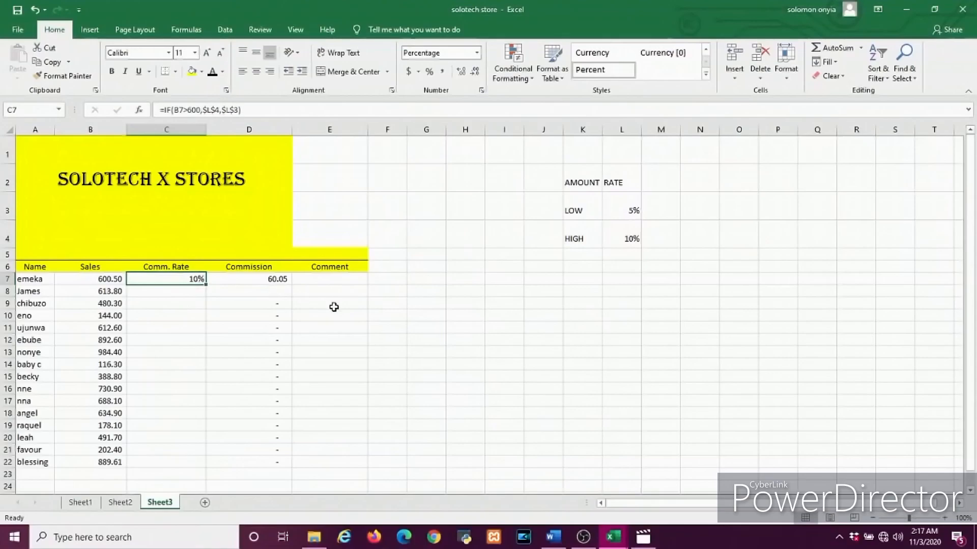
pyautogui.scroll(7, 334, 308)
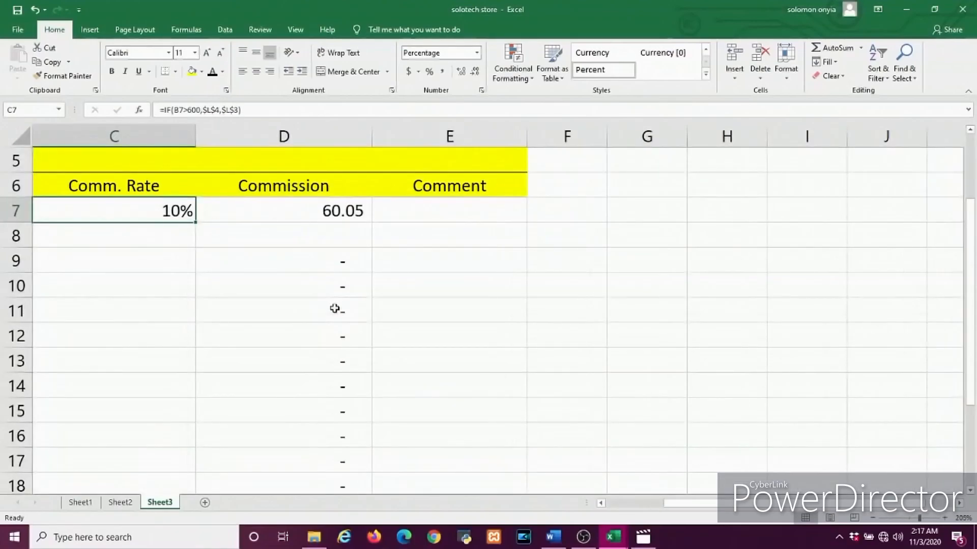
pyautogui.scroll(-1, 334, 308)
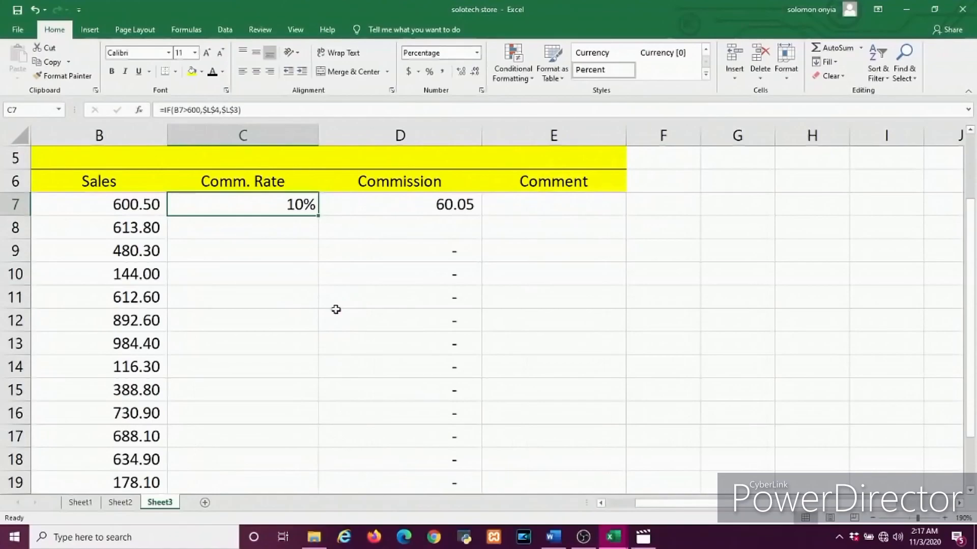
pyautogui.scroll(-1, 336, 310)
pyautogui.scroll(-1, 335, 310)
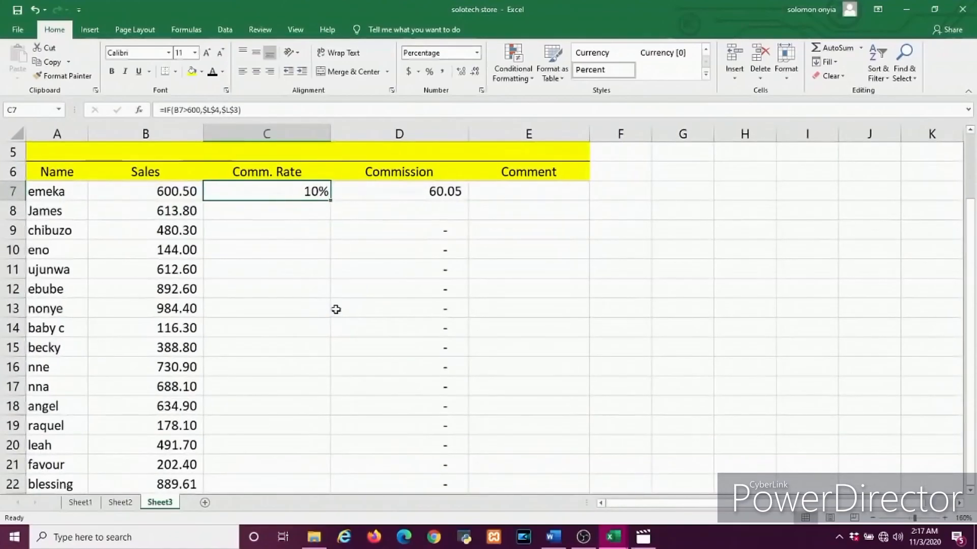
pyautogui.scroll(-2, 336, 309)
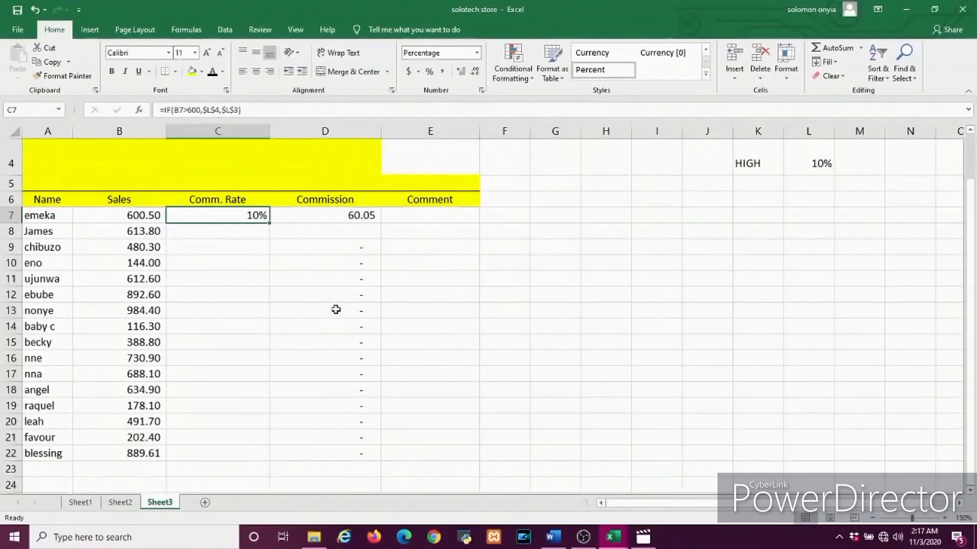
pyautogui.scroll(-2, 443, 322)
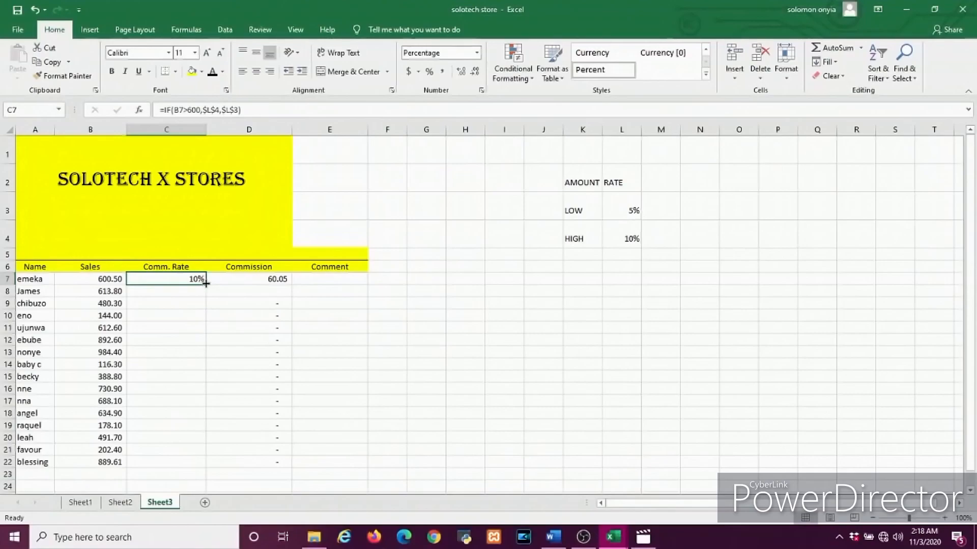
pyautogui.moveTo(206, 284); pyautogui.dragTo(197, 463)
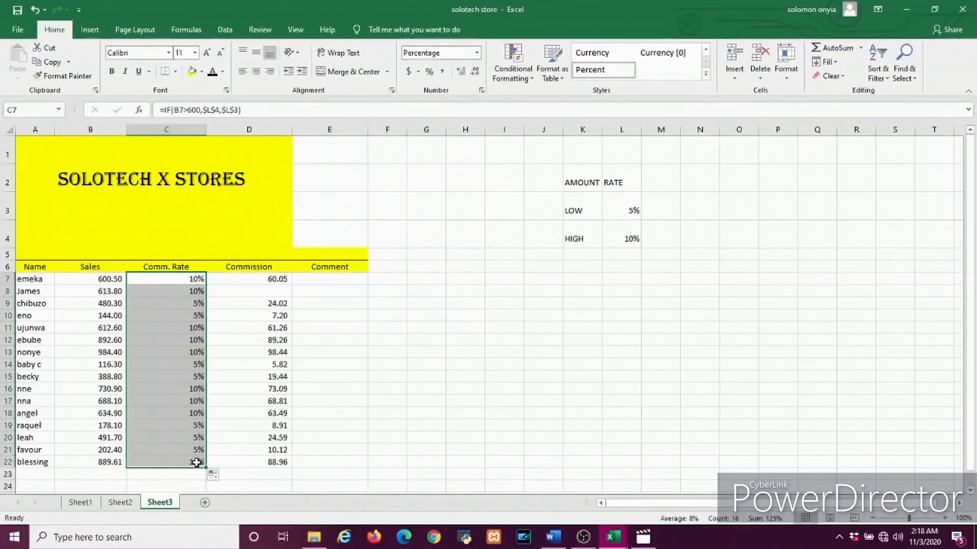
pyautogui.click(234, 287)
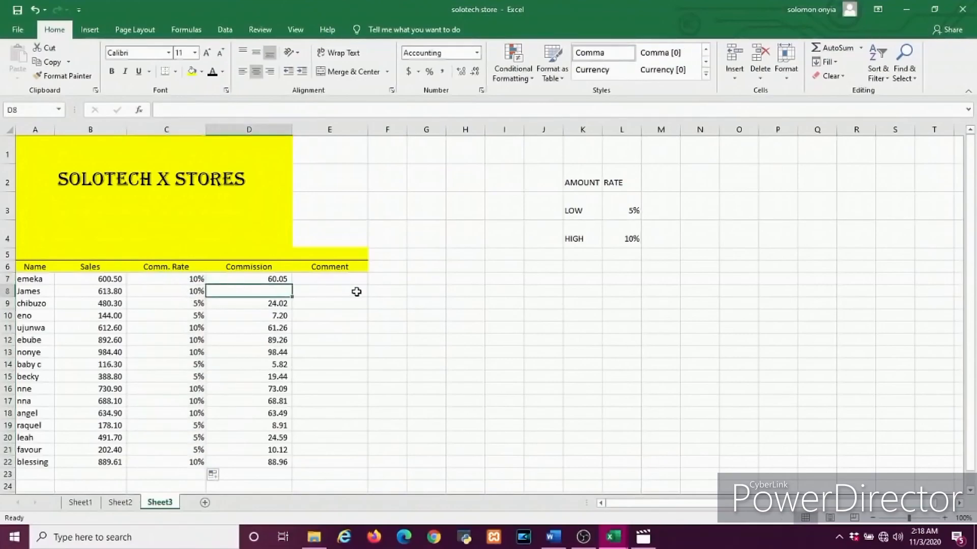
pyautogui.hotkey('alt', 'shift', 'F10')
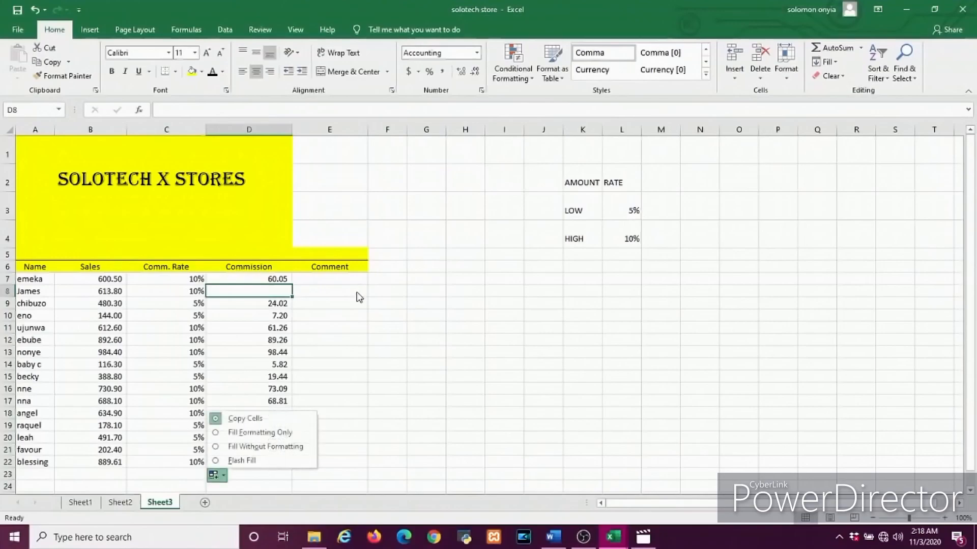
pyautogui.click(385, 344)
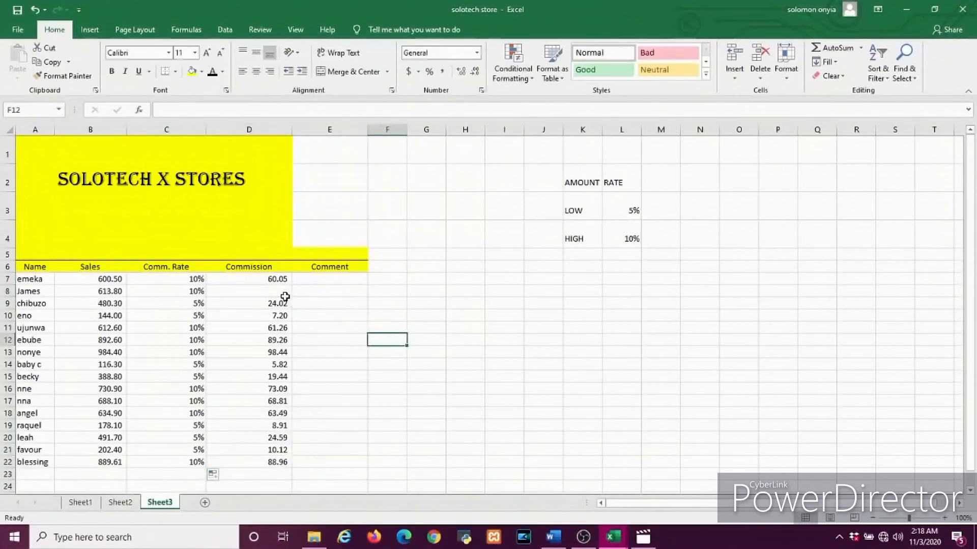
# Undo the Comm. Rate fill and copy the IF formula from C7 down through C22 again
pyautogui.hotkey('ctrl', 'z')
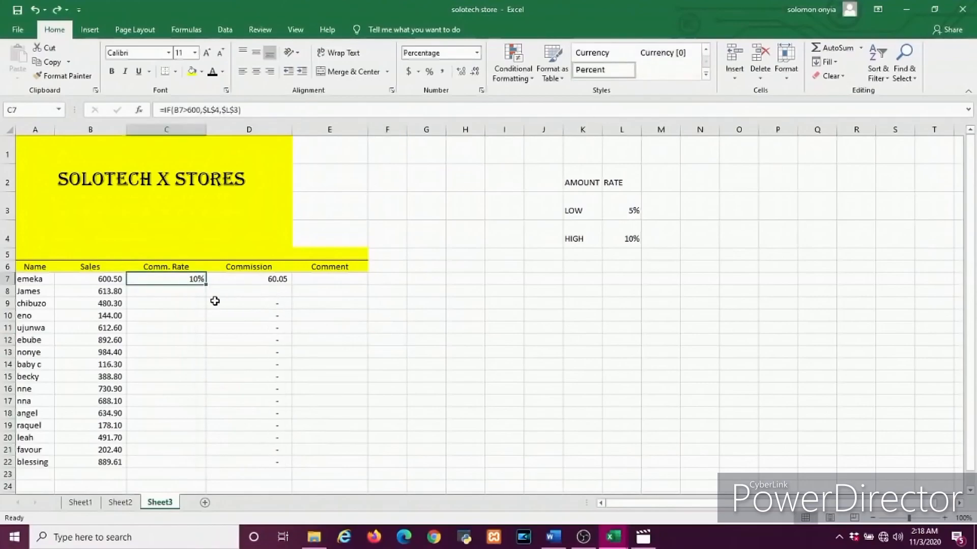
pyautogui.moveTo(205, 286); pyautogui.dragTo(202, 467)
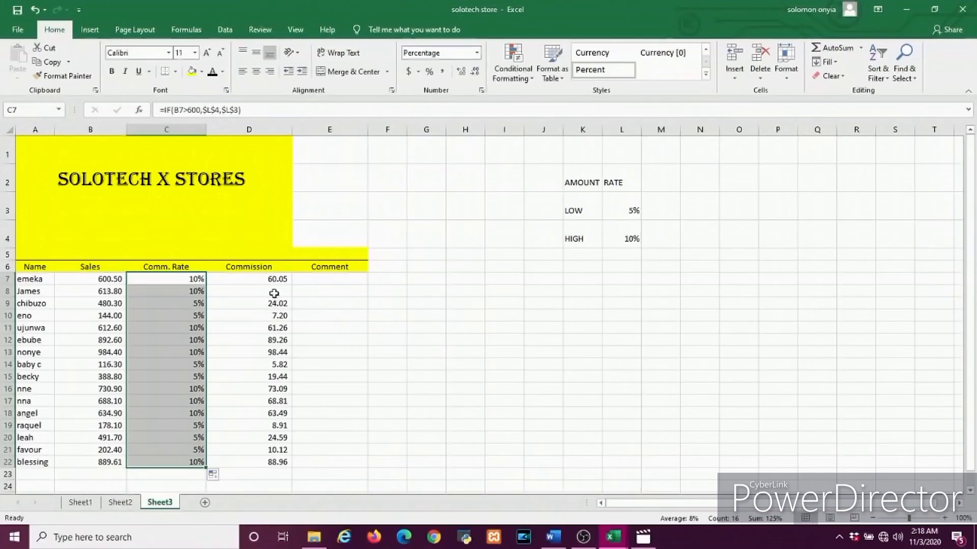
pyautogui.click(274, 294)
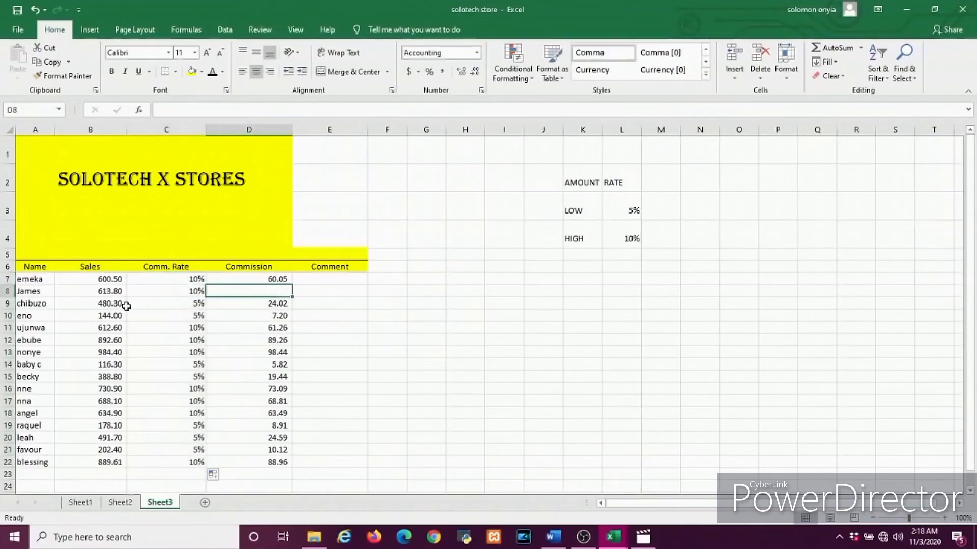
pyautogui.click(163, 290)
pyautogui.click(177, 278)
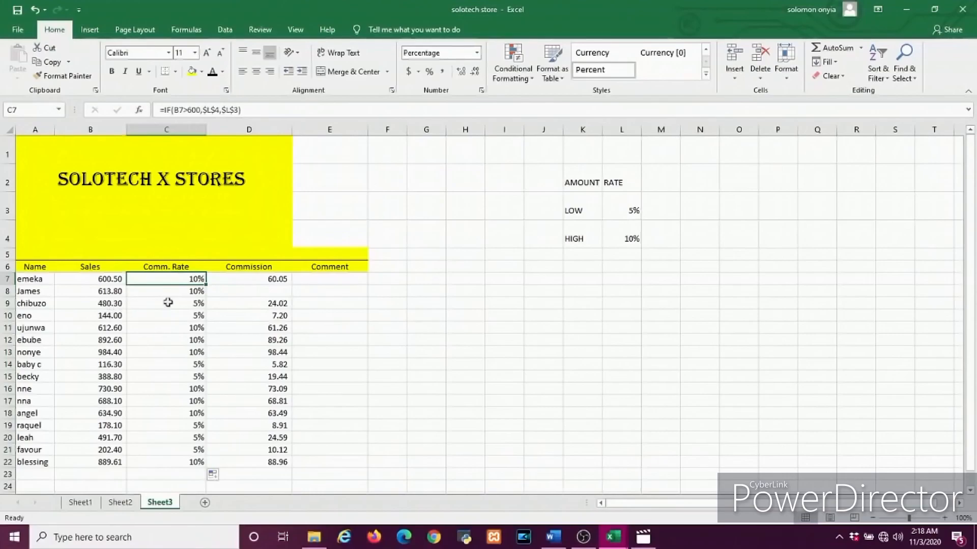
pyautogui.click(199, 303)
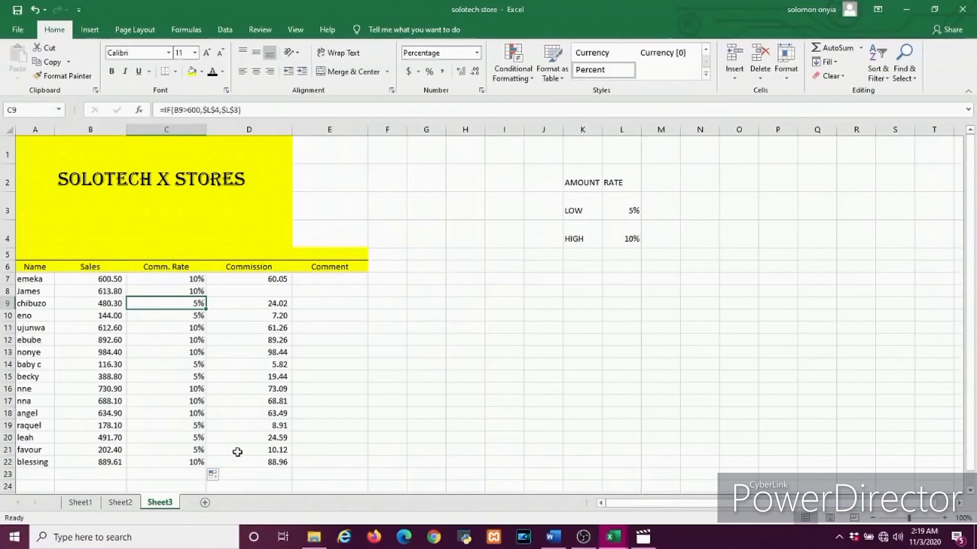
# Begin an IF formula in the first Comment cell, E7, with the logical test B7>=600 and "GOOD JOB!" as value if true
pyautogui.click(321, 282)
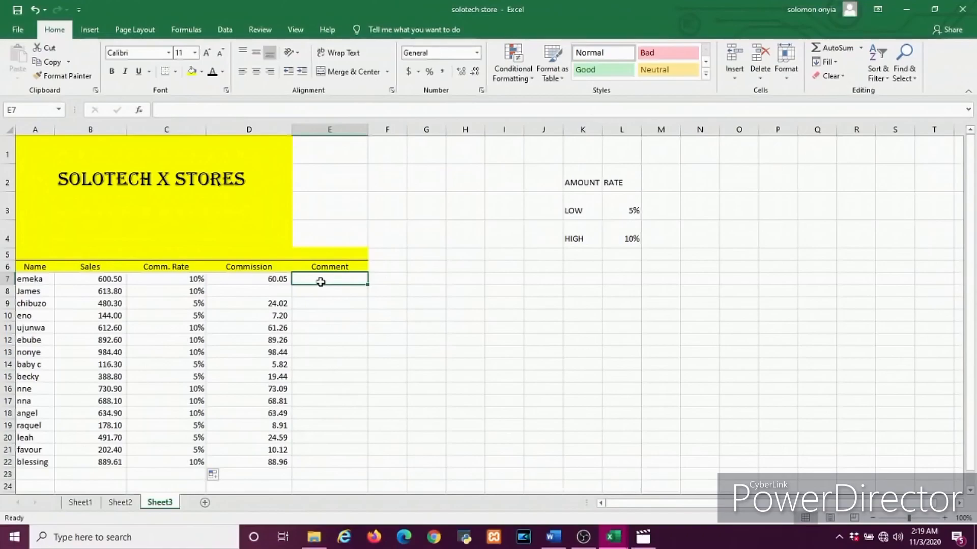
pyautogui.write('=')
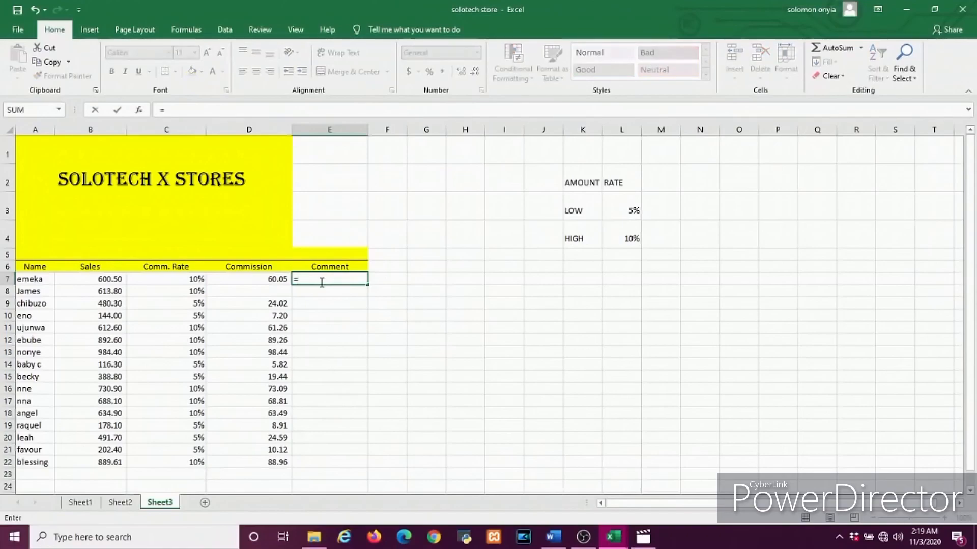
pyautogui.write('if(')
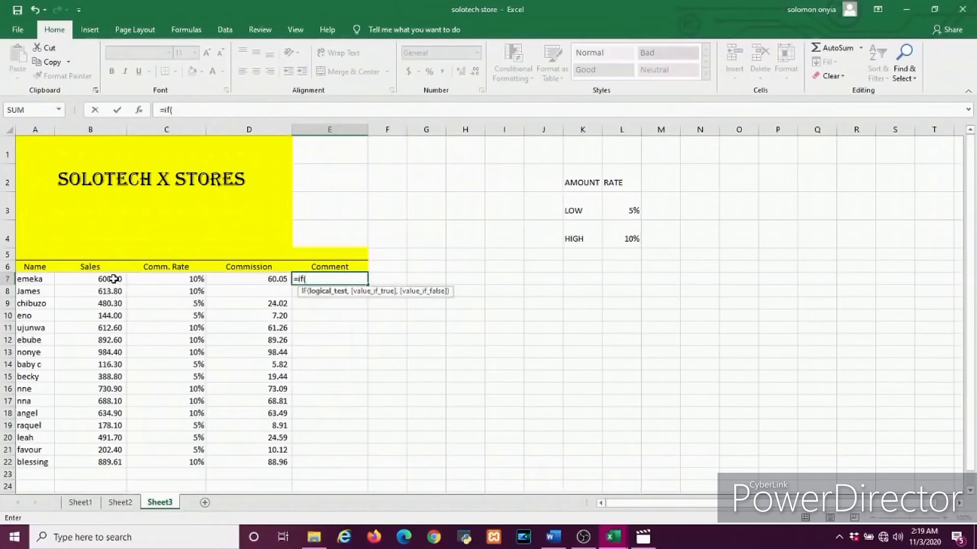
pyautogui.click(113, 279)
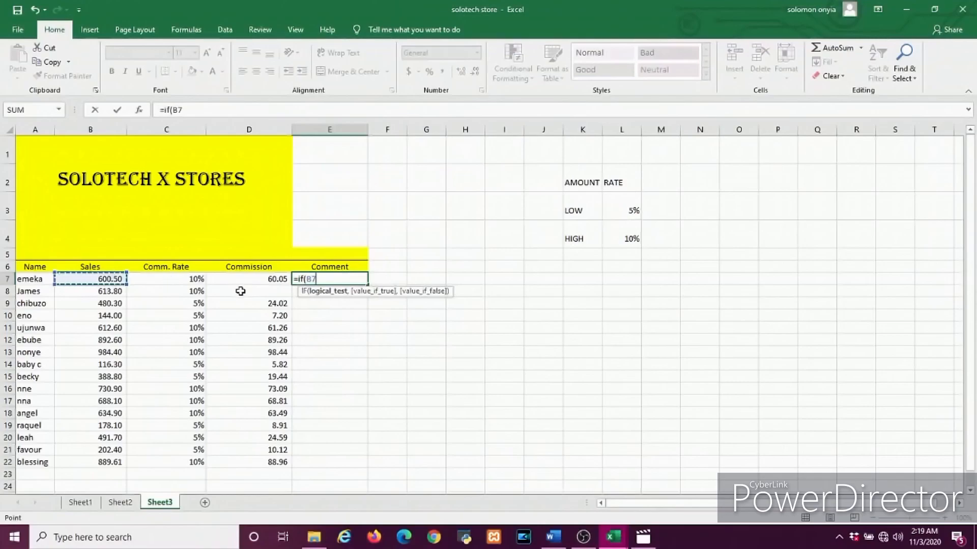
pyautogui.click(320, 279)
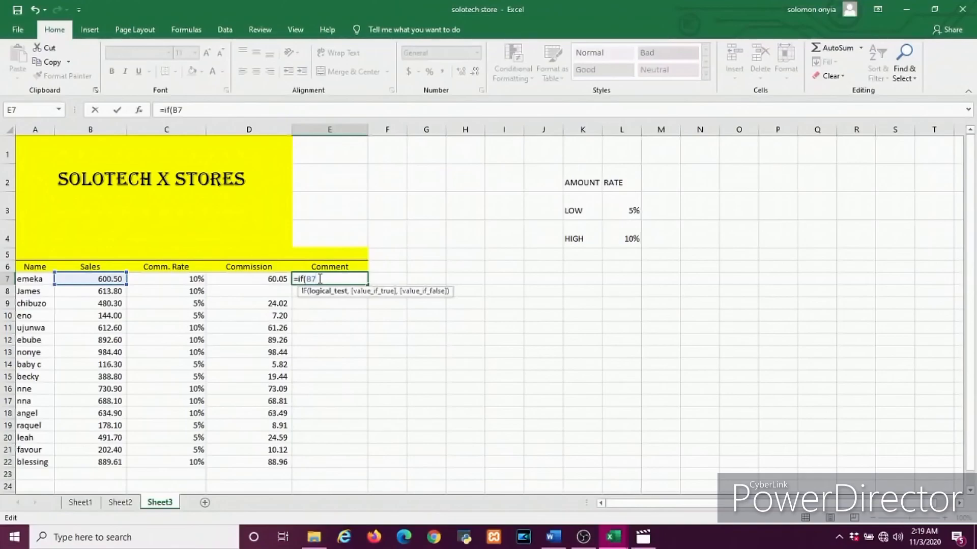
pyautogui.write('>600')
pyautogui.click(320, 279)
pyautogui.write('=')
pyautogui.click(337, 279)
pyautogui.write(',')
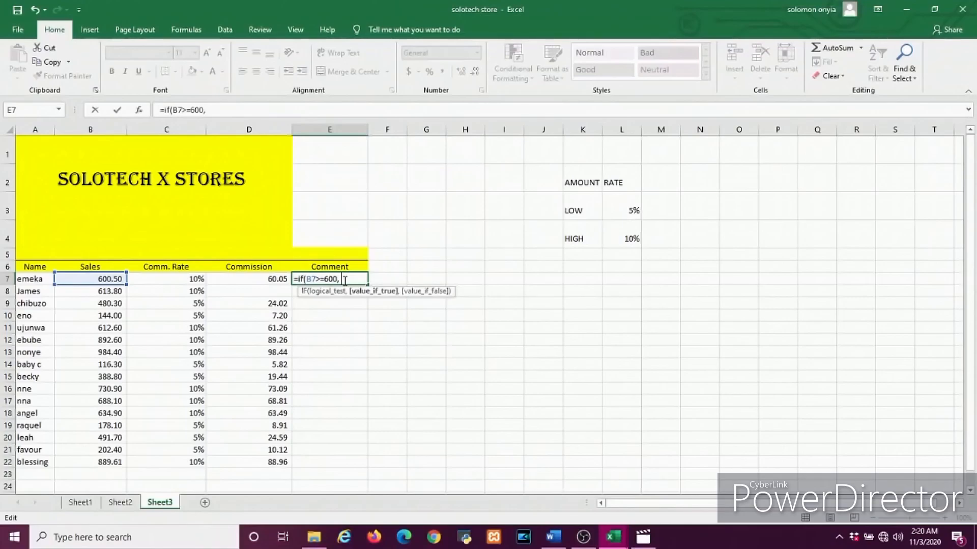
pyautogui.write('"GOOD JOB!')
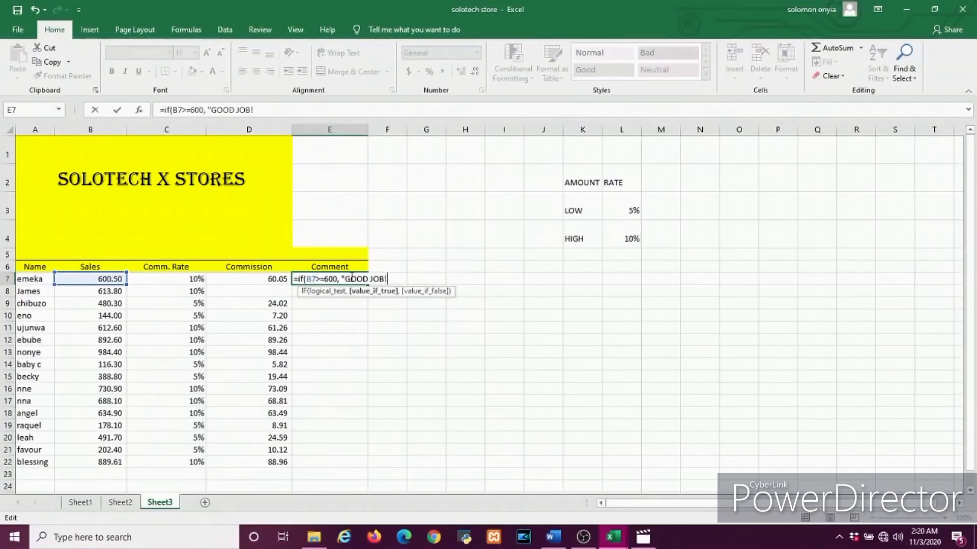
pyautogui.write('",')
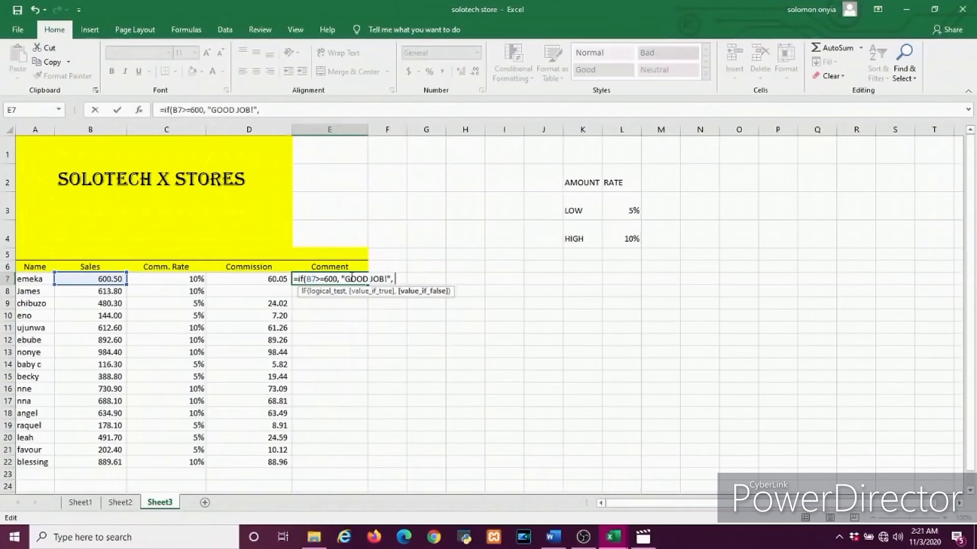
# Use the quoted text "TRY A BIT HARDER" as the value if false and complete the formula in E7
pyautogui.write('TRY A BIT HARDER')
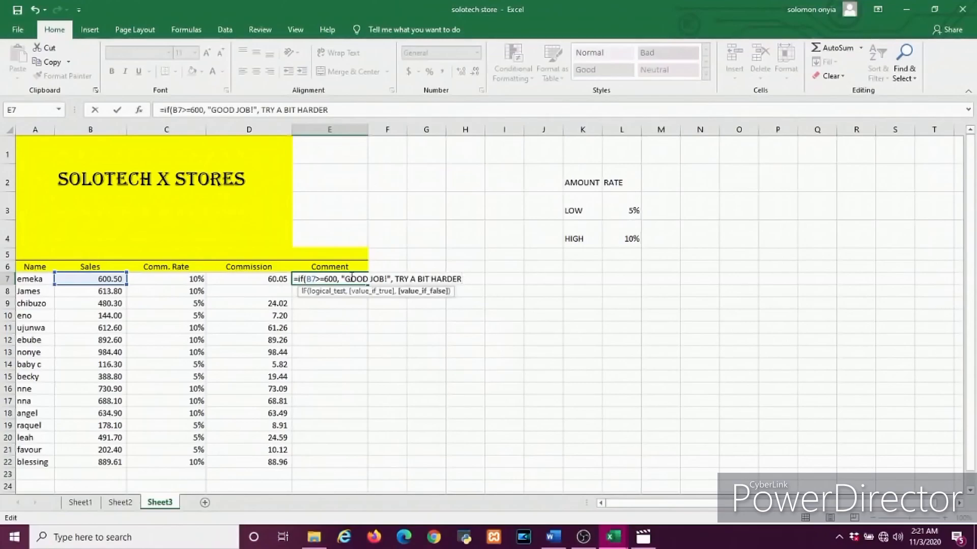
pyautogui.write('")')
pyautogui.press('Return')
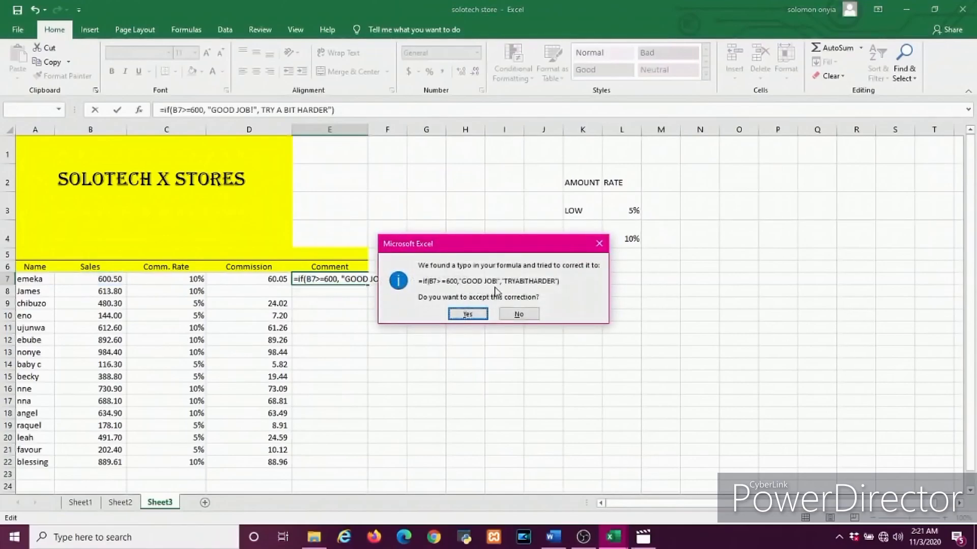
pyautogui.click(598, 244)
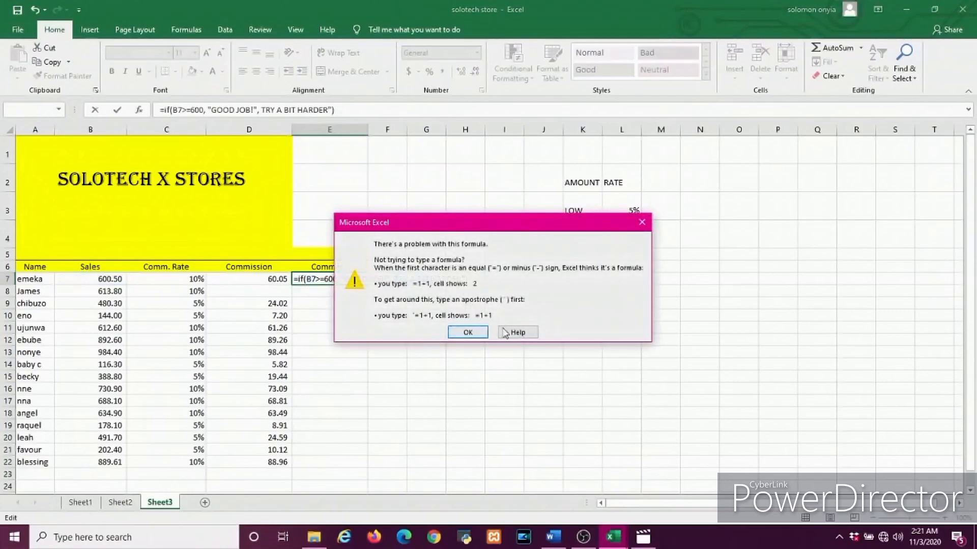
pyautogui.click(641, 224)
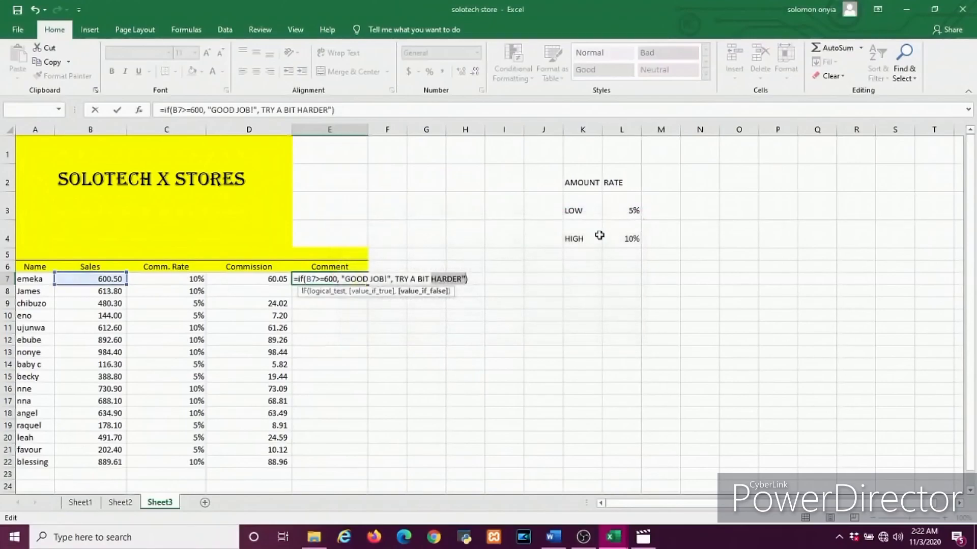
pyautogui.click(432, 279)
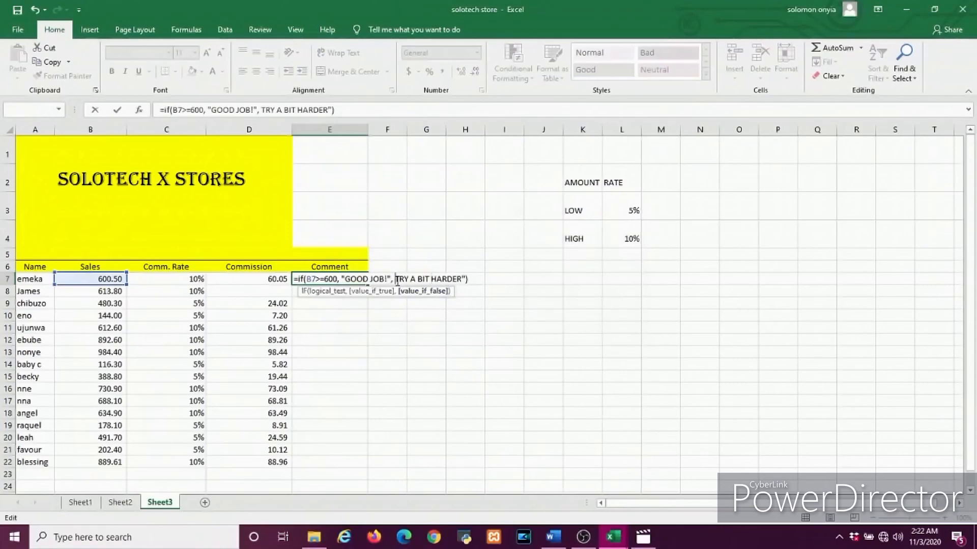
pyautogui.write('"')
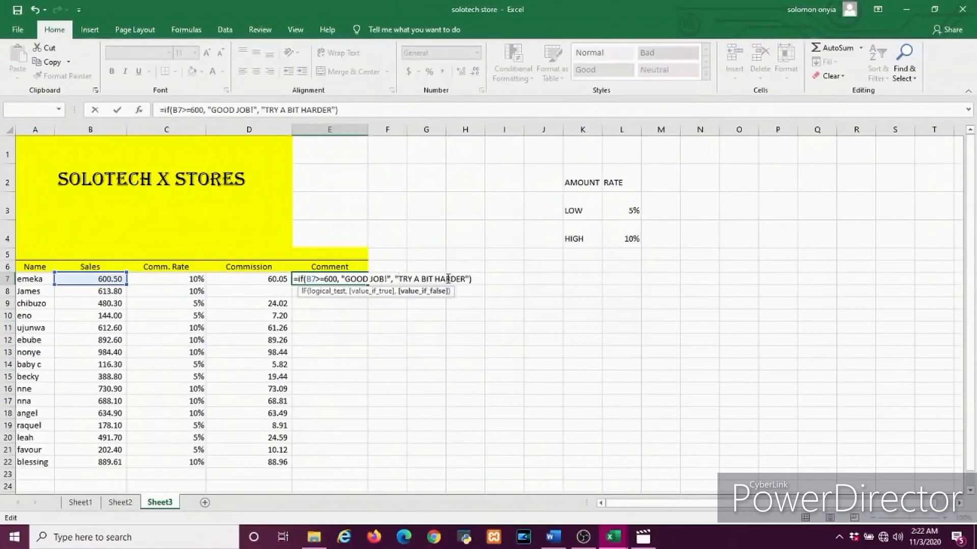
pyautogui.press('Return')
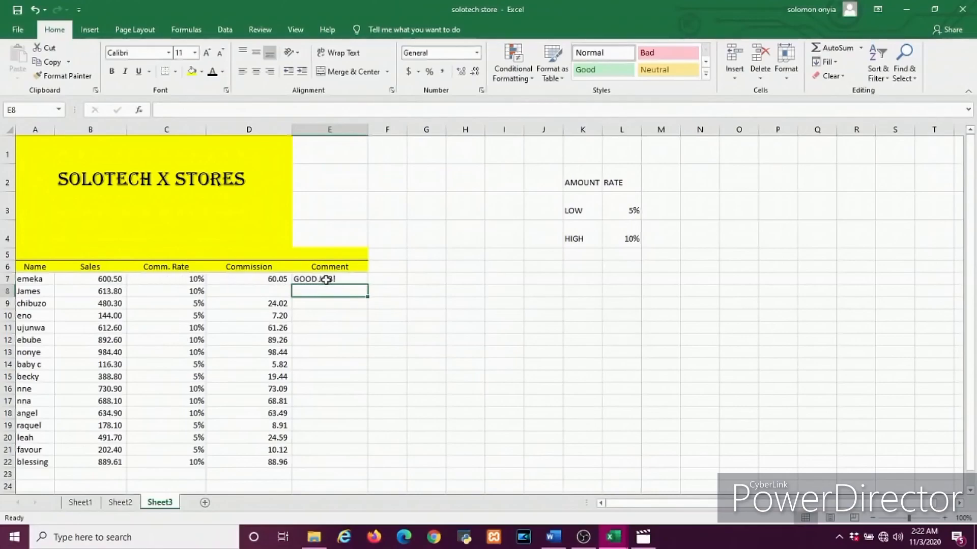
# Copy the IF formula from E7 down the Comment column through E22
pyautogui.click(316, 282)
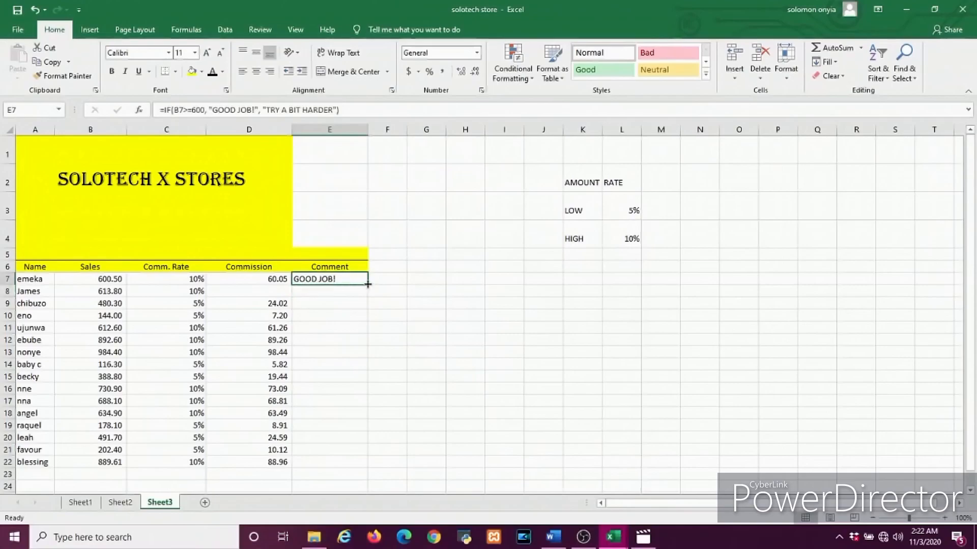
pyautogui.moveTo(368, 284); pyautogui.dragTo(354, 464)
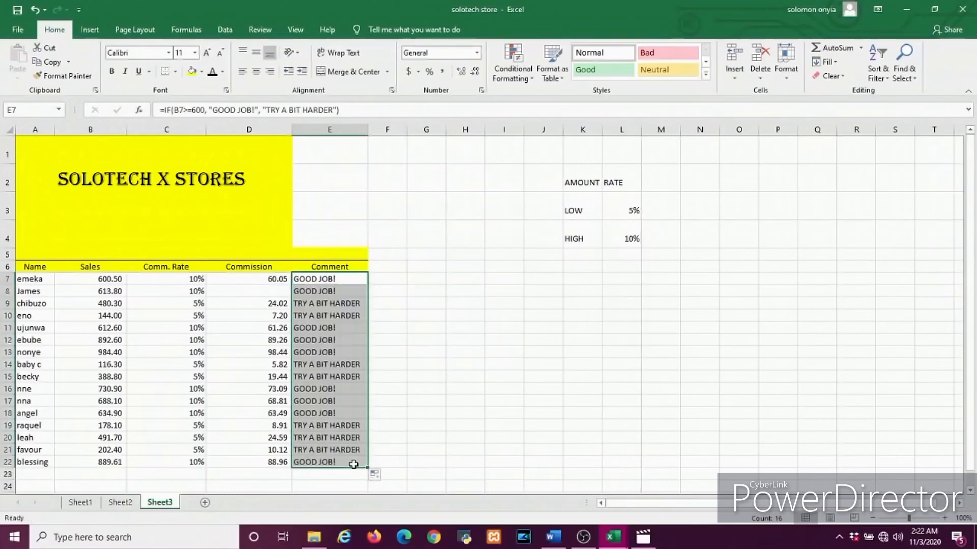
pyautogui.click(449, 294)
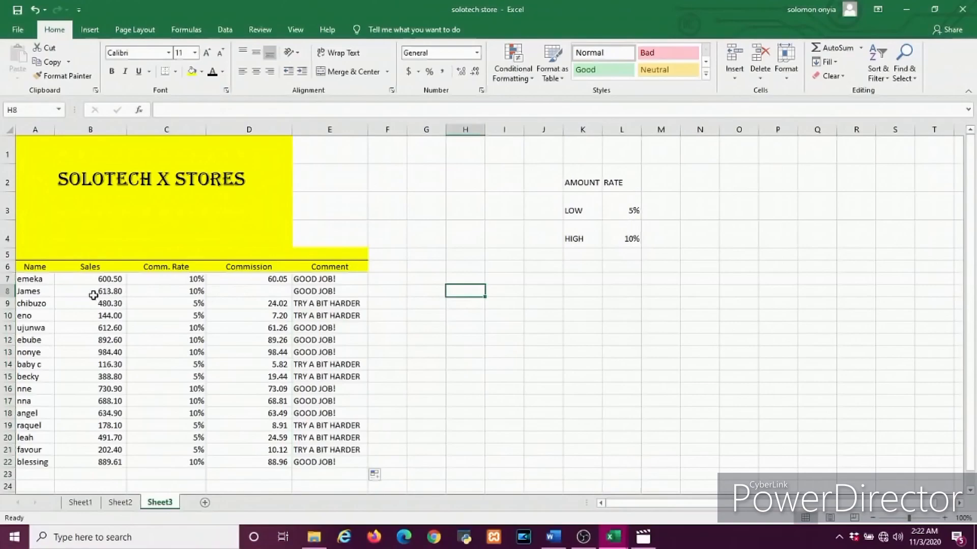